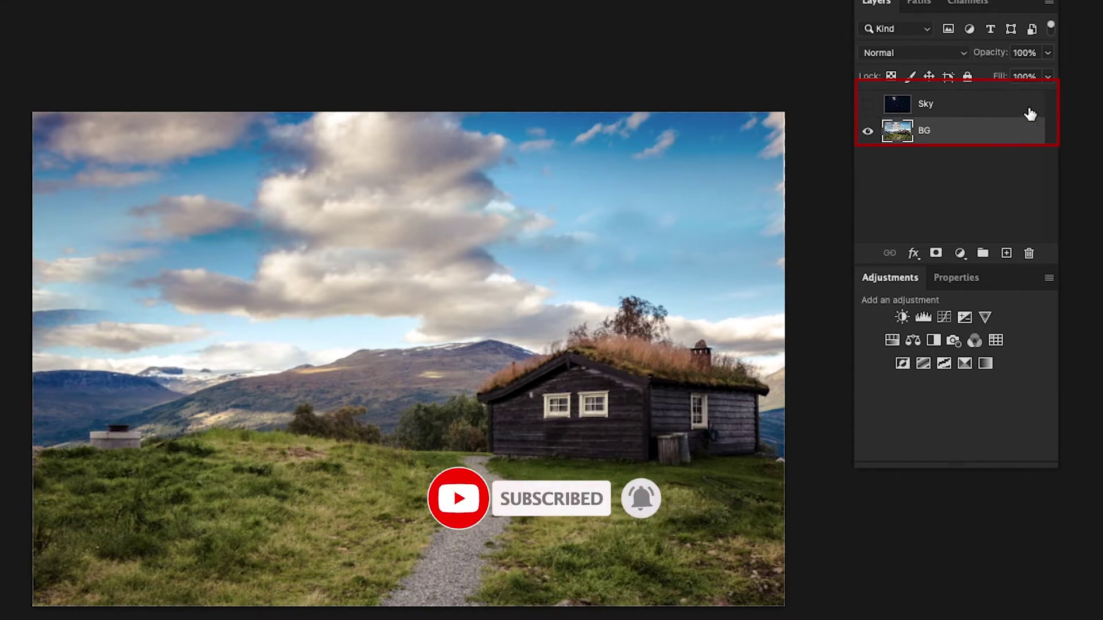
- Preview the night Sky layer, hide it again, and make the BG landscape layer active
click(949, 106)
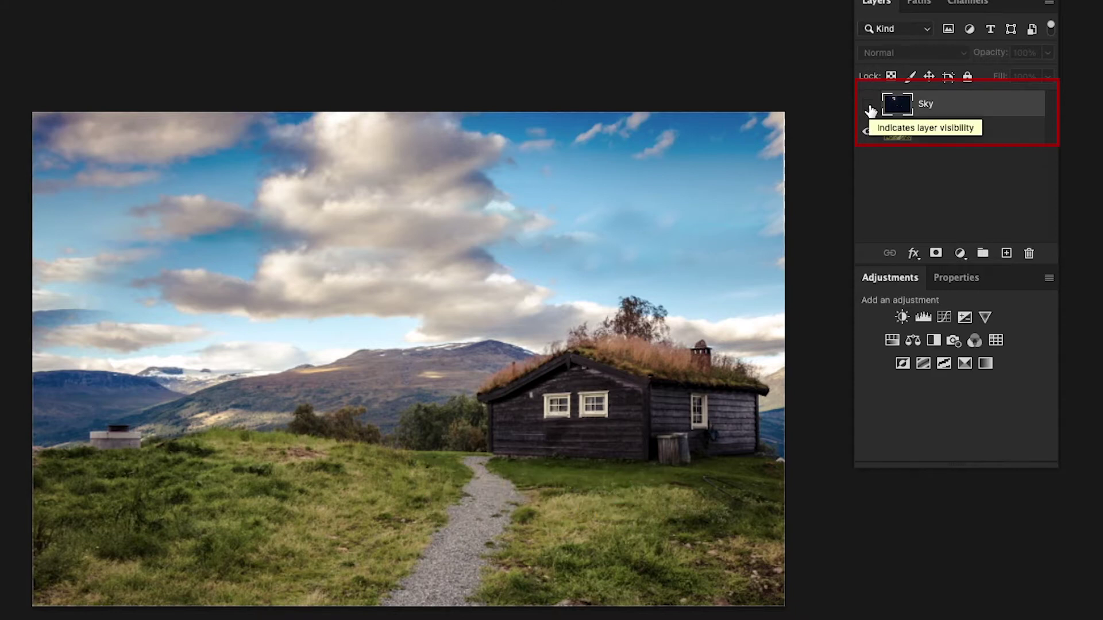
click(868, 105)
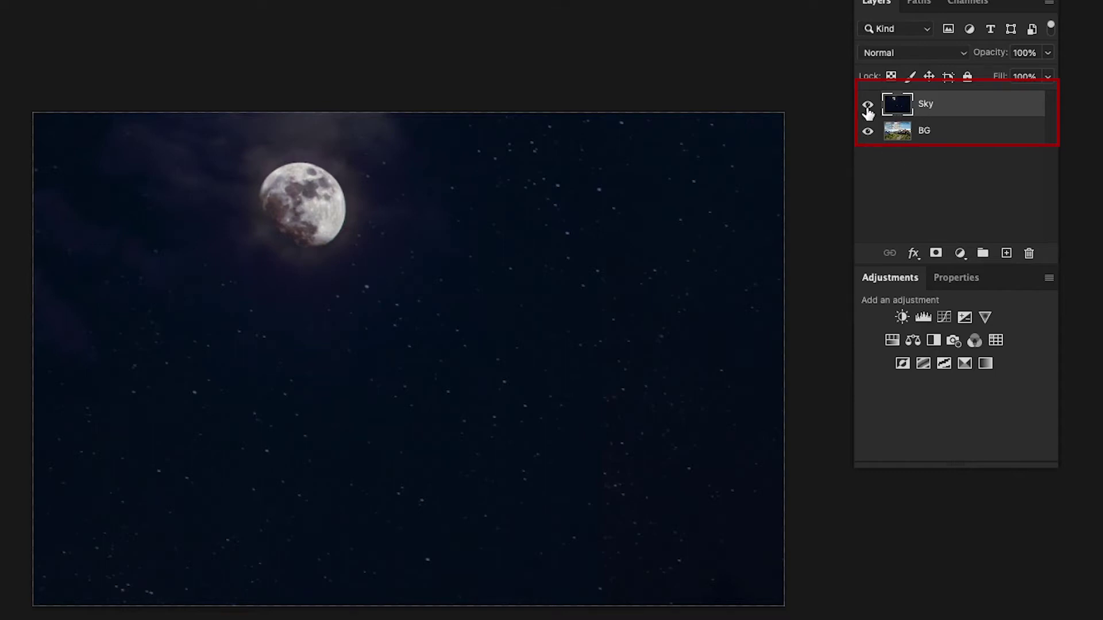
click(867, 105)
click(970, 139)
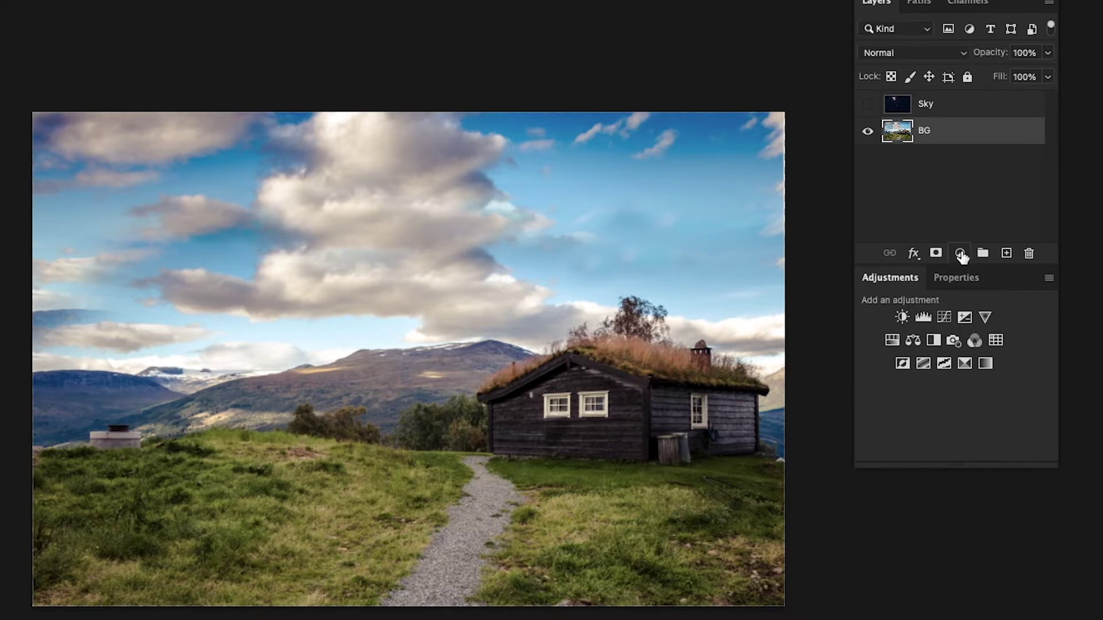
click(960, 253)
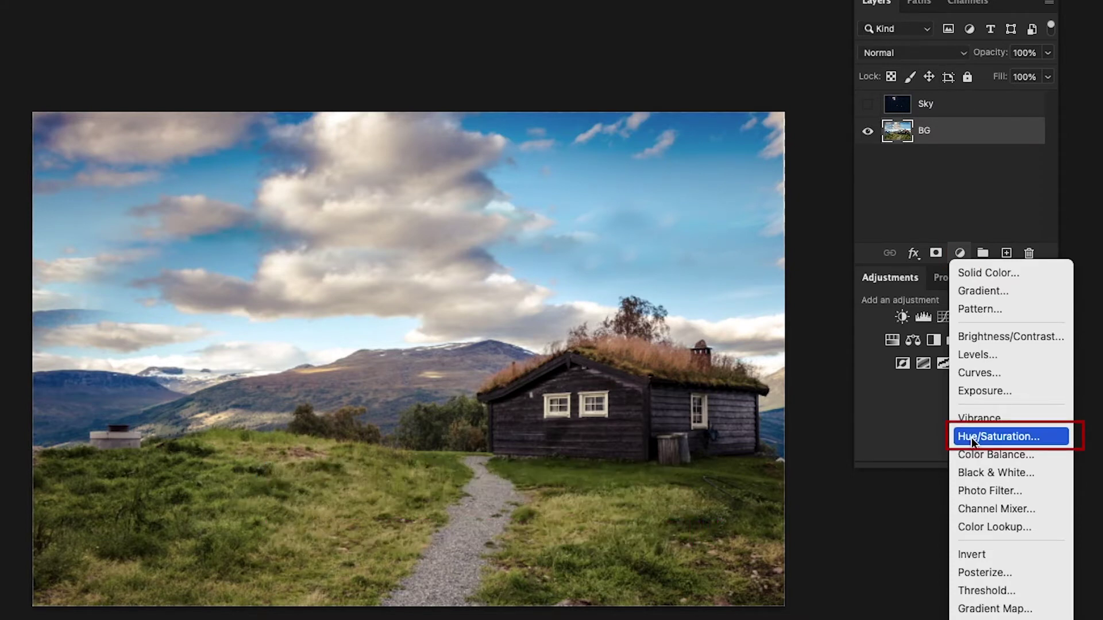
- Add a Hue/Saturation adjustment with Saturation set to -70 above the landscape
click(971, 437)
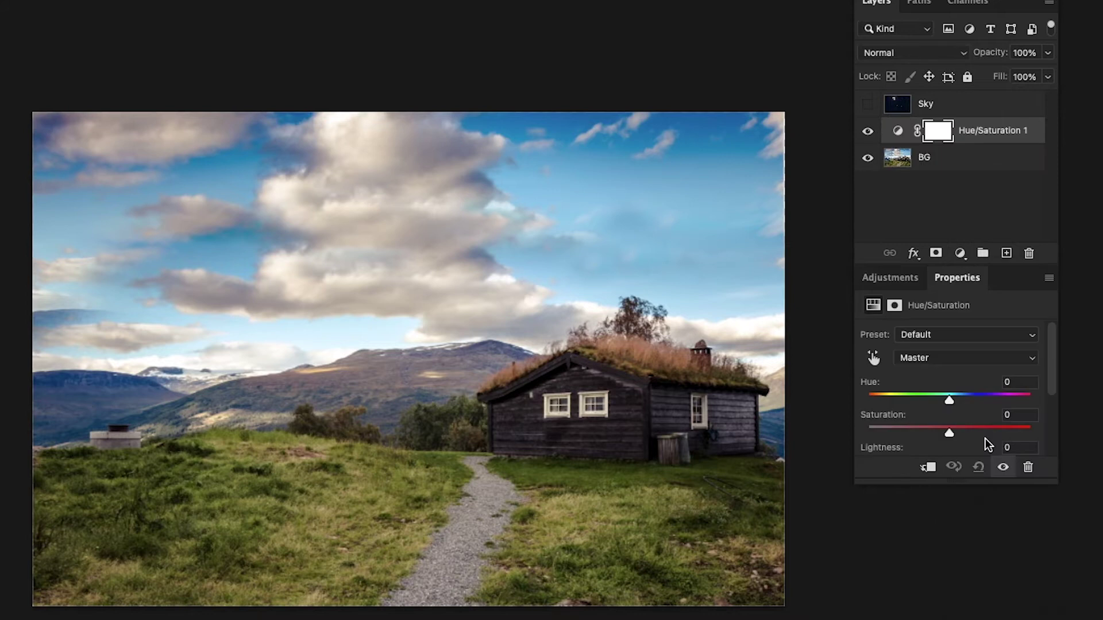
text(-)
text(7)
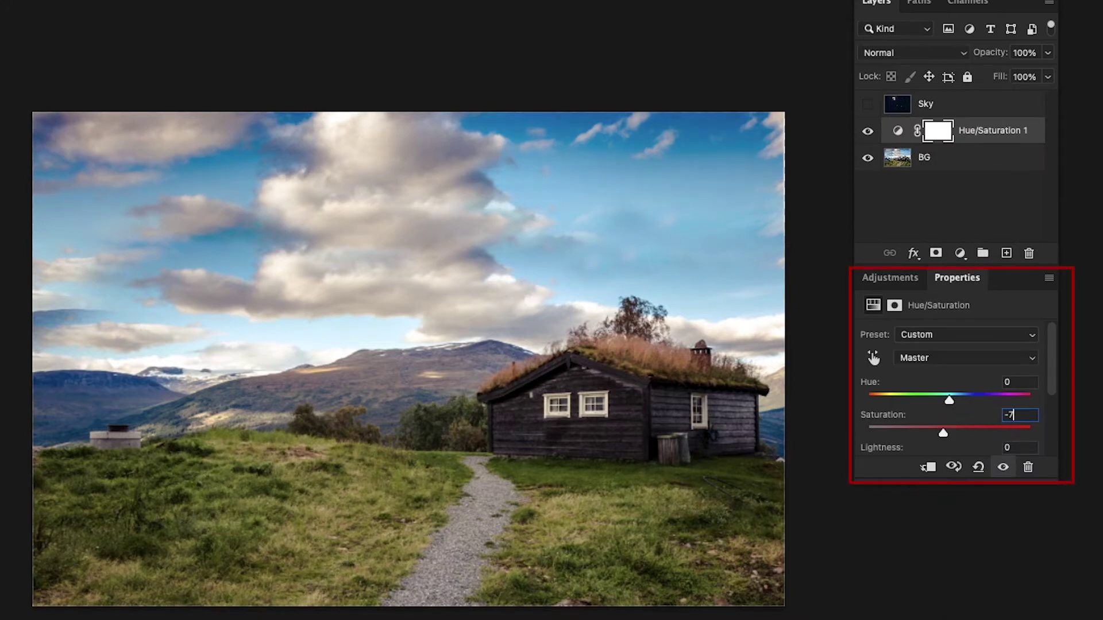
text(0)
key(Return)
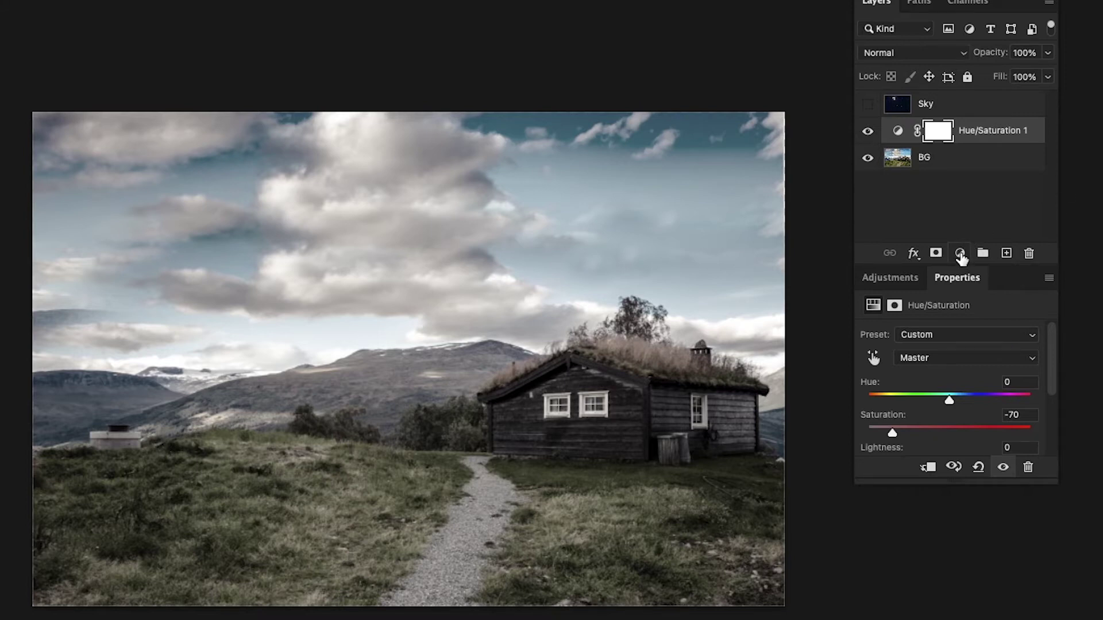
click(959, 253)
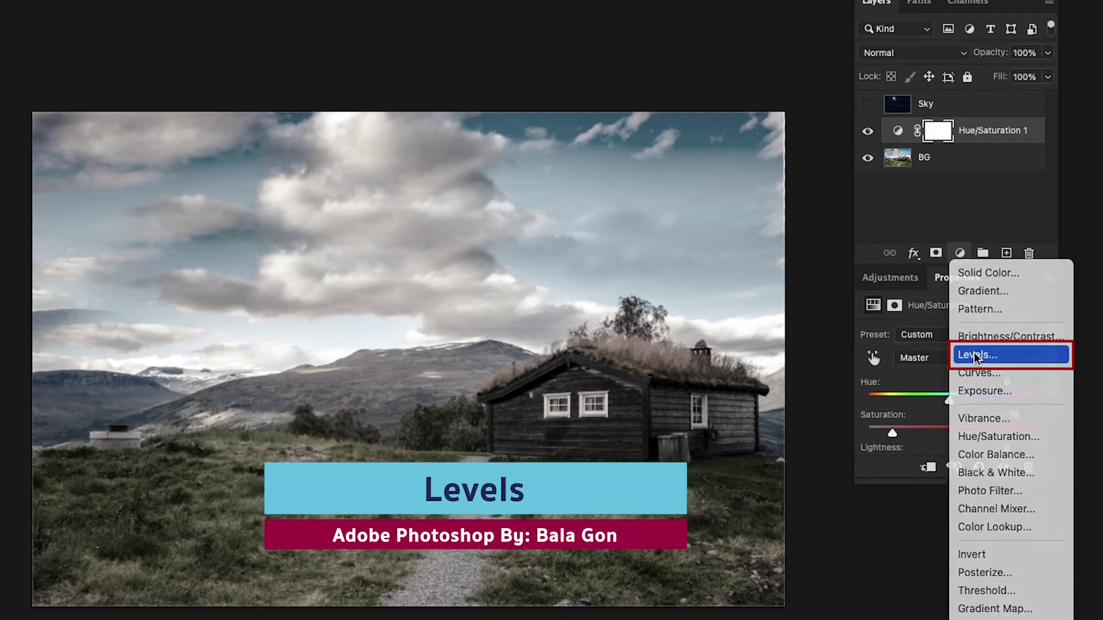
- Add a Levels adjustment with highlight output 125 and midtones dragged to about 0.75
click(975, 356)
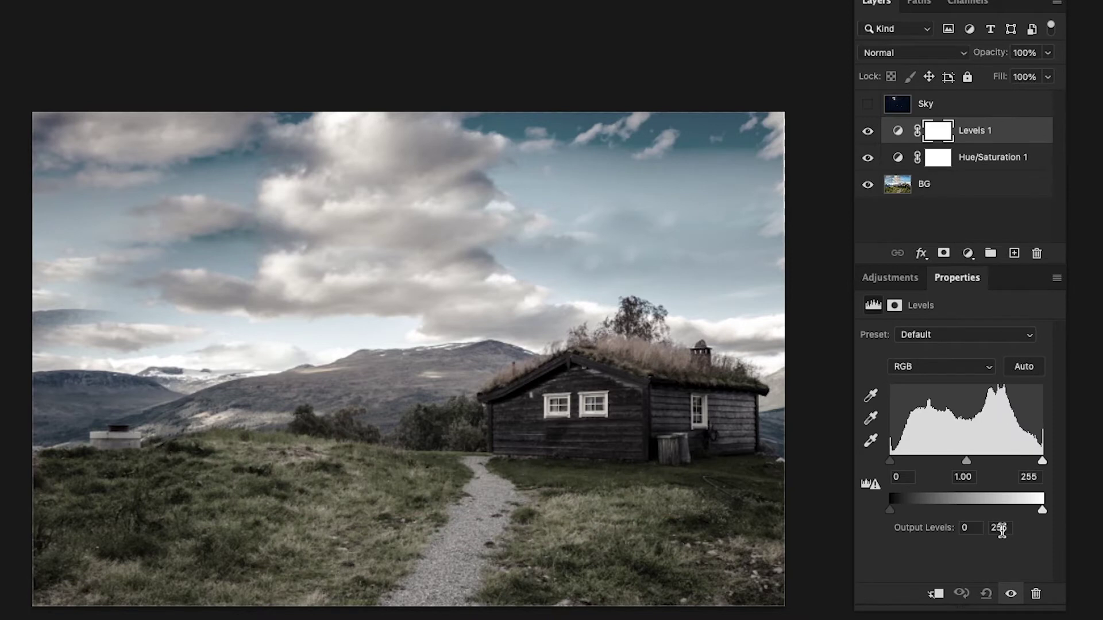
click(999, 528)
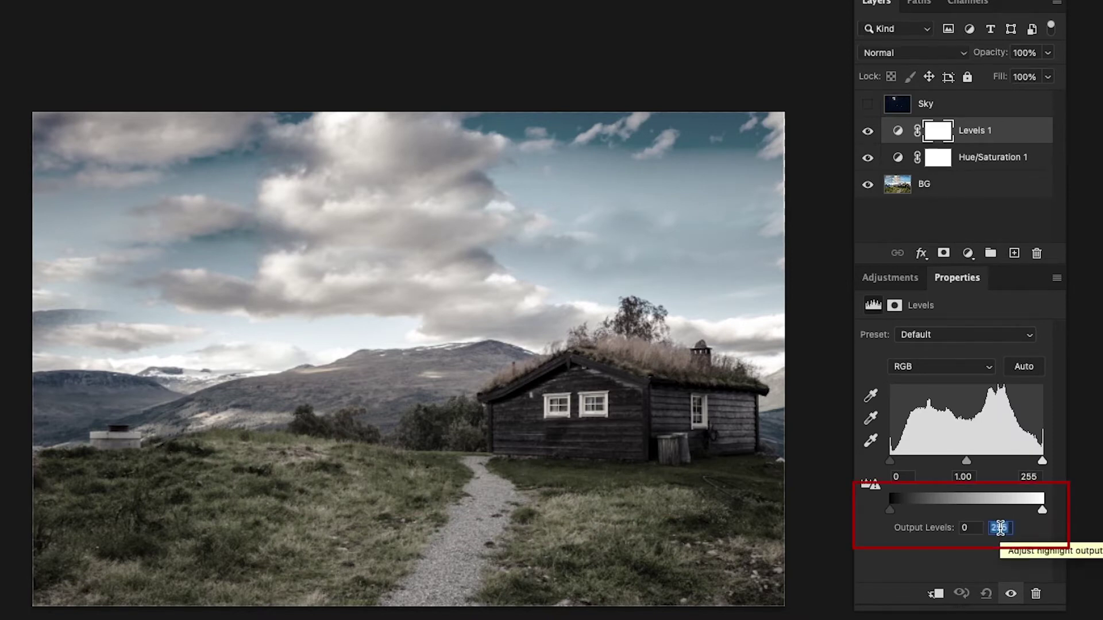
text(125)
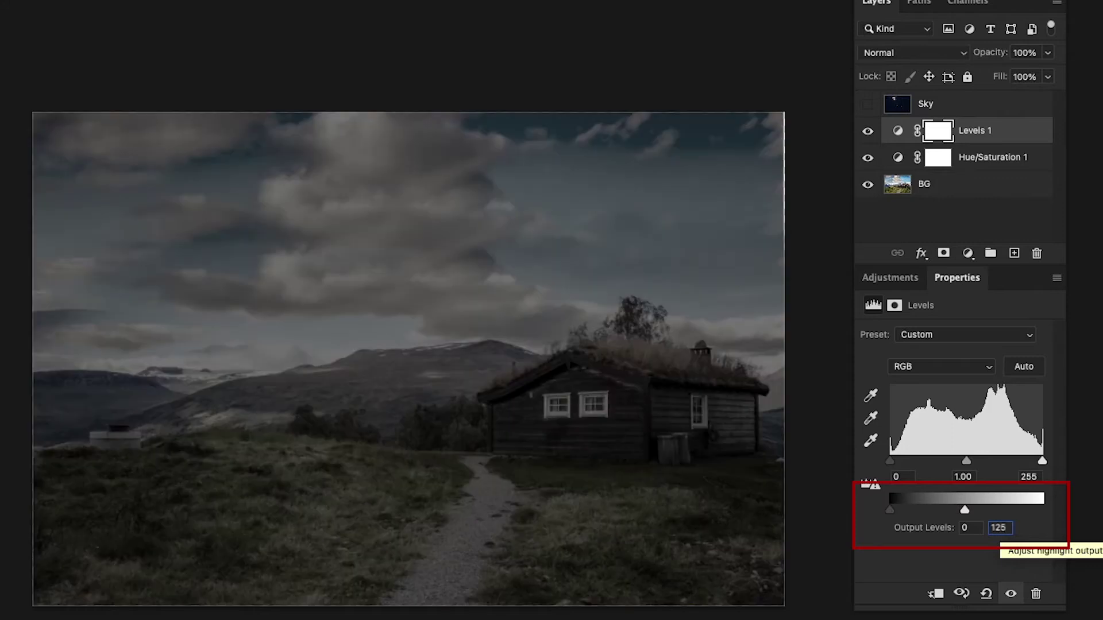
key(Return)
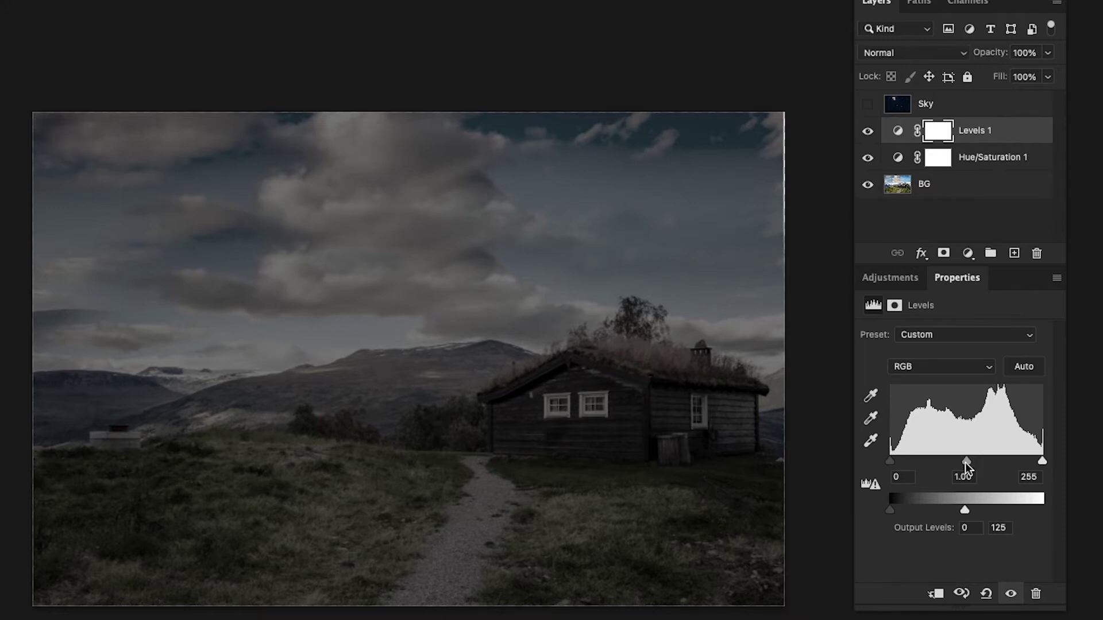
drag(966, 462, 981, 462)
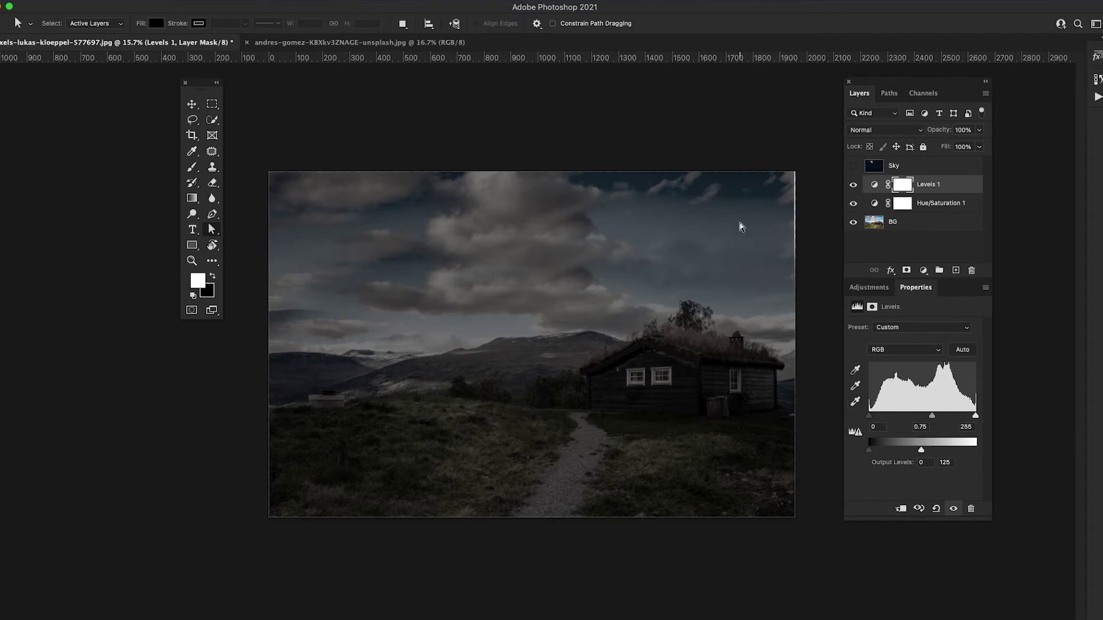
- With the BG layer active, use Select > Sky to select the daytime sky
click(912, 249)
click(928, 224)
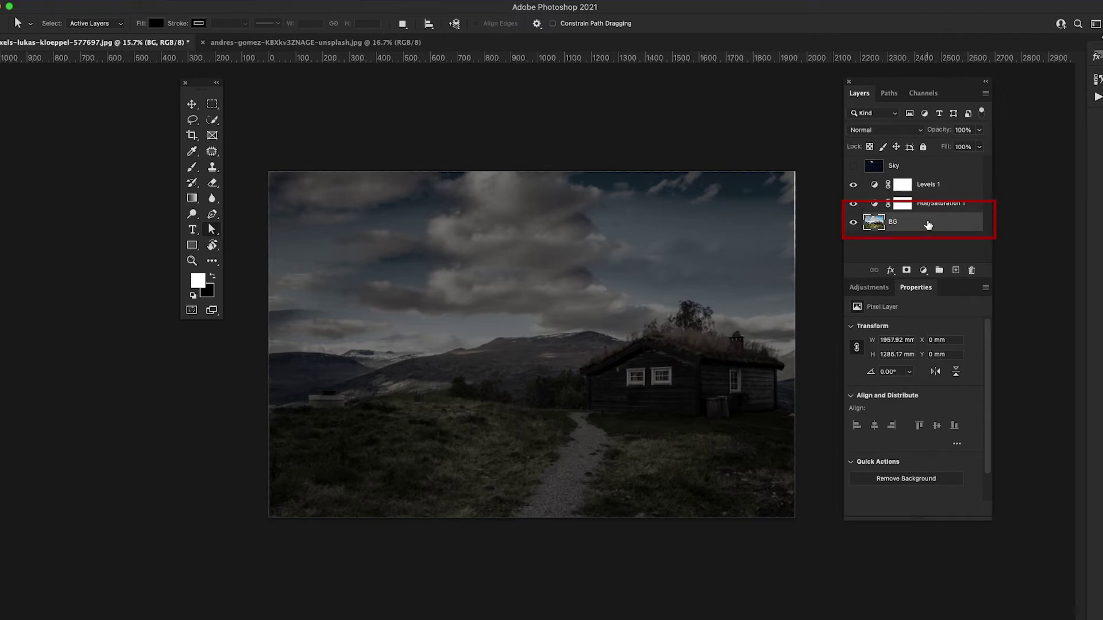
click(220, 0)
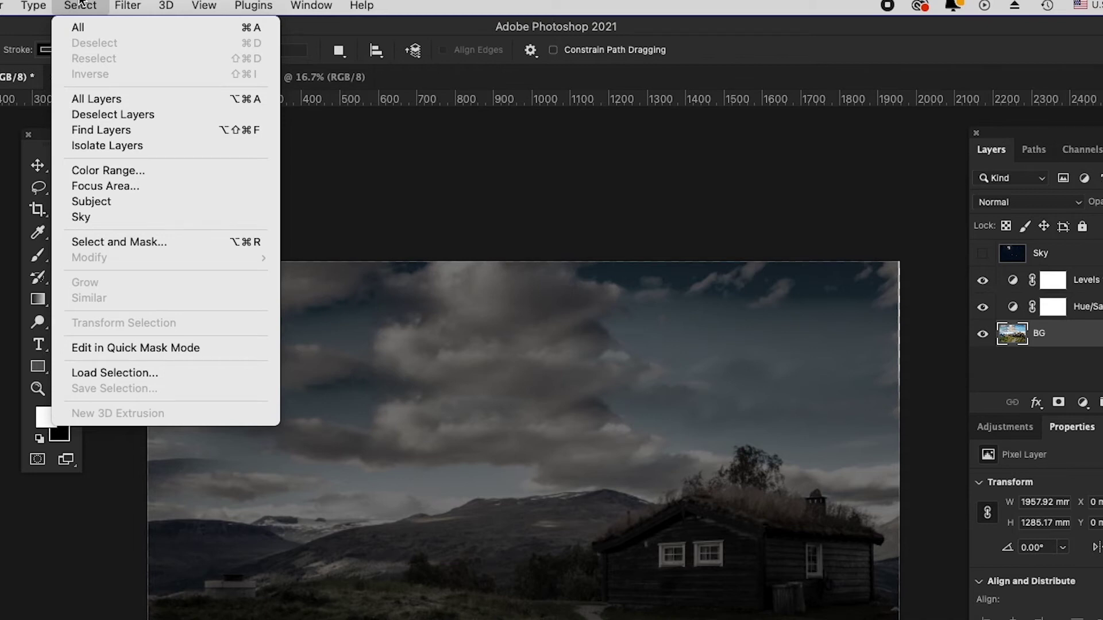
click(109, 217)
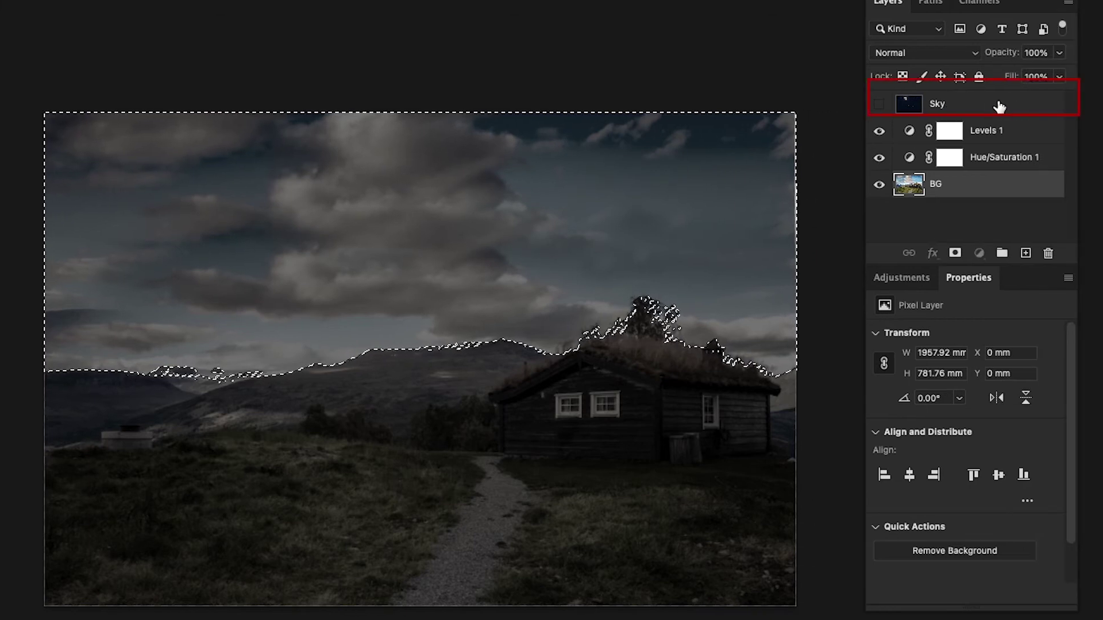
- Show the Sky layer and mask it to the sky selection above the cabin landscape
click(998, 105)
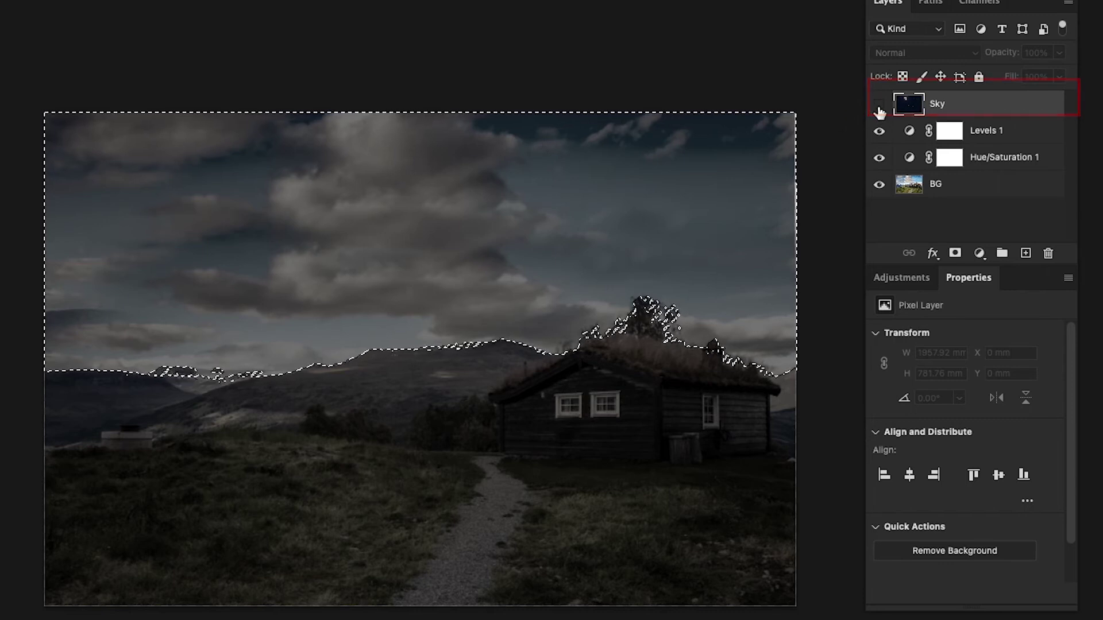
click(878, 106)
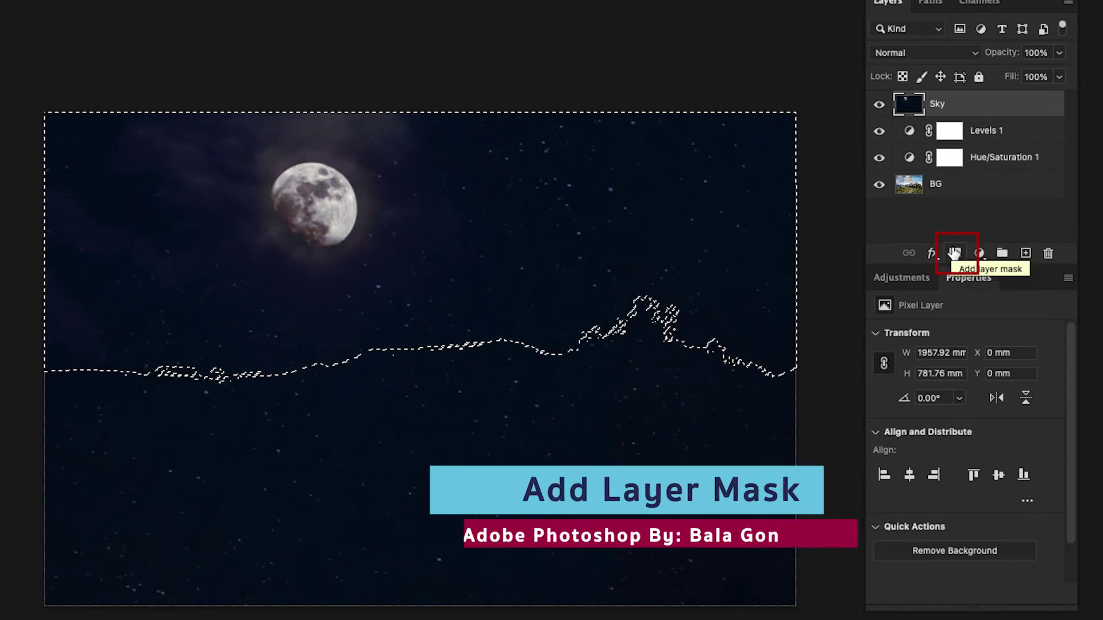
click(954, 253)
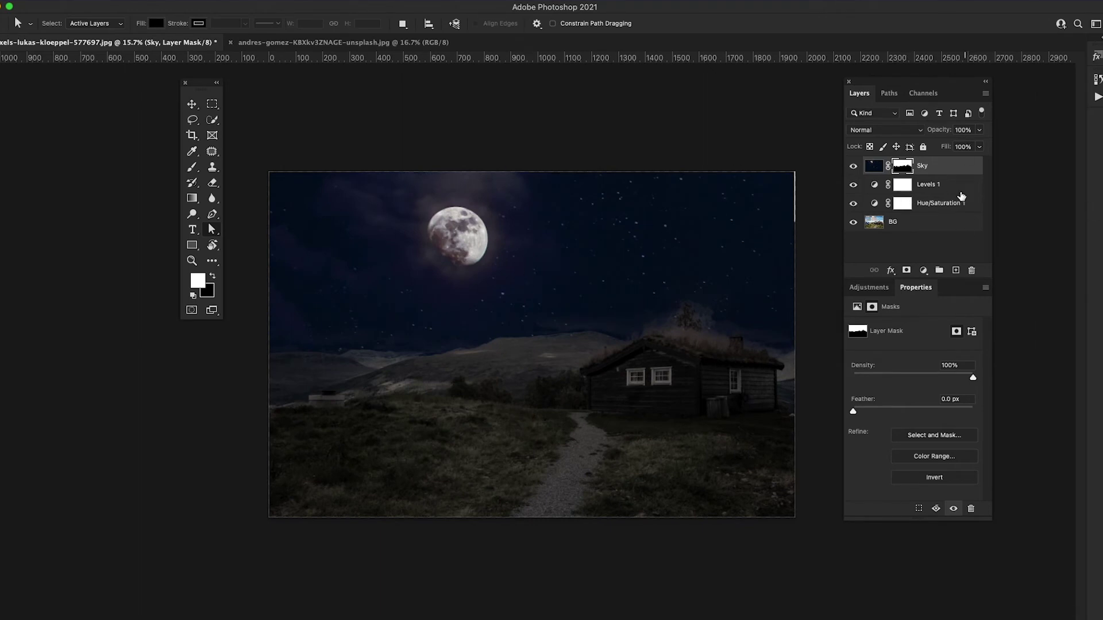
- Drag the Levels 1 midtone slider to about 0.50, then deselect the layer
click(960, 186)
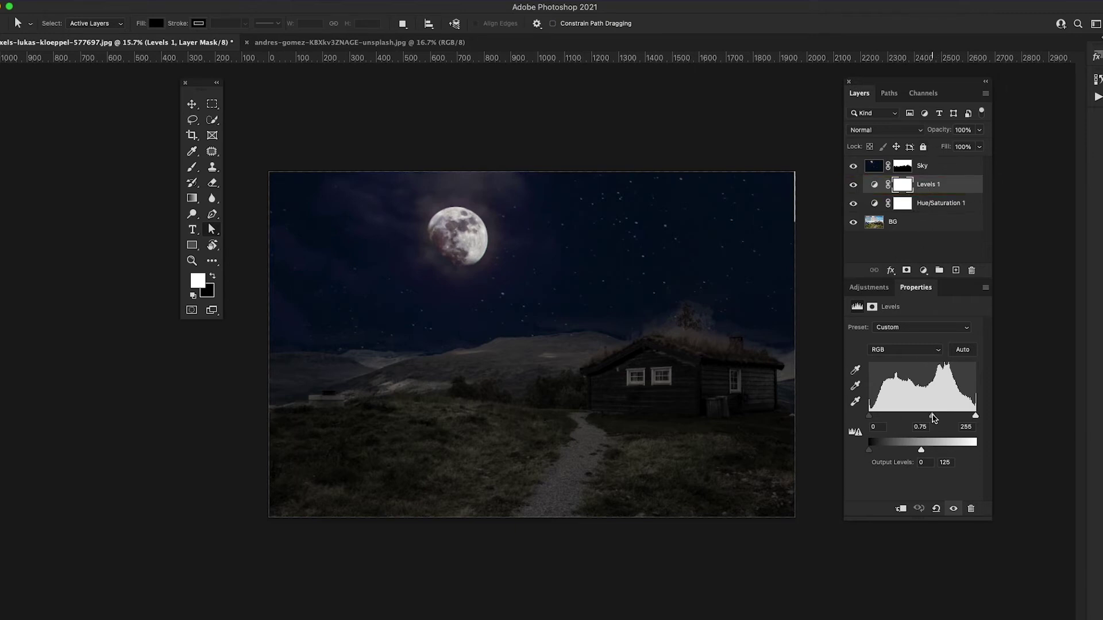
drag(932, 416, 941, 416)
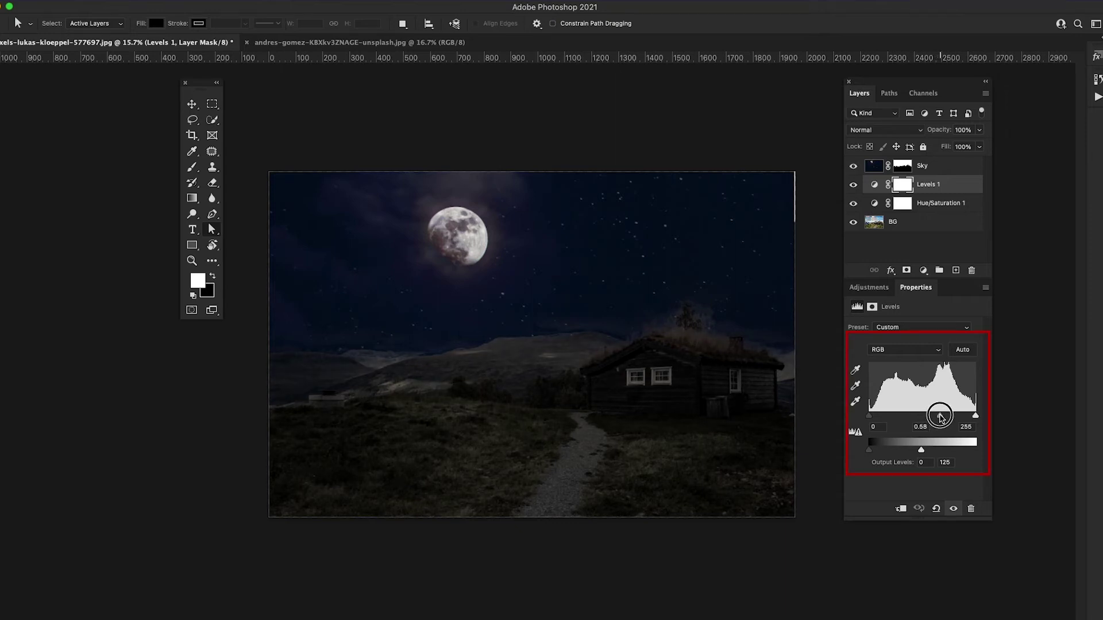
drag(942, 417, 945, 418)
click(371, 158)
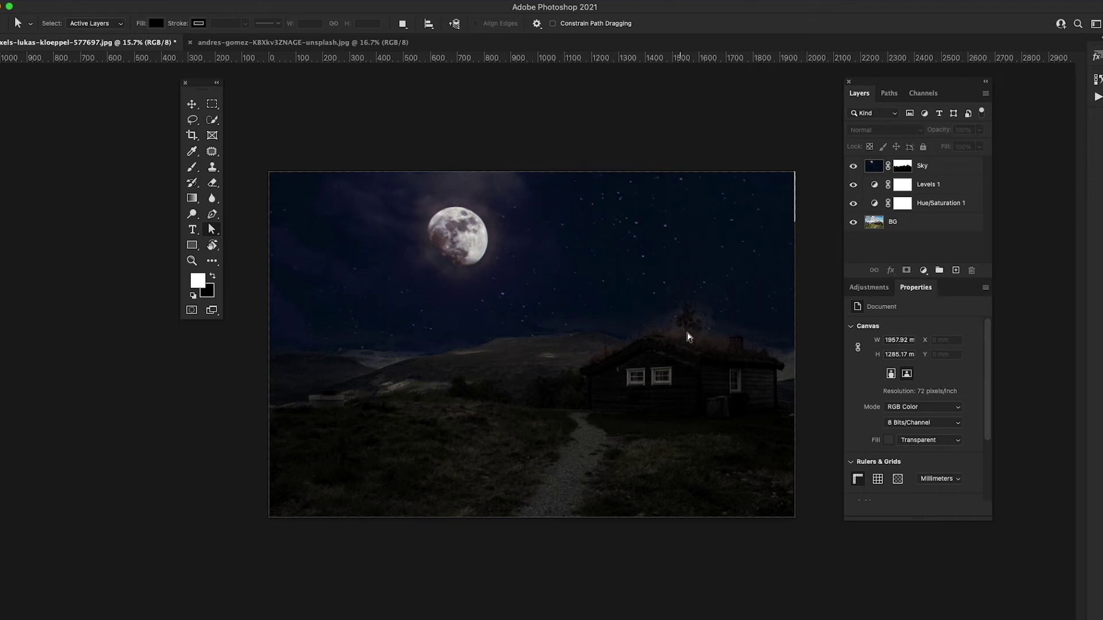
- Target the Levels 1 layer mask and switch to the Brush tool
click(936, 184)
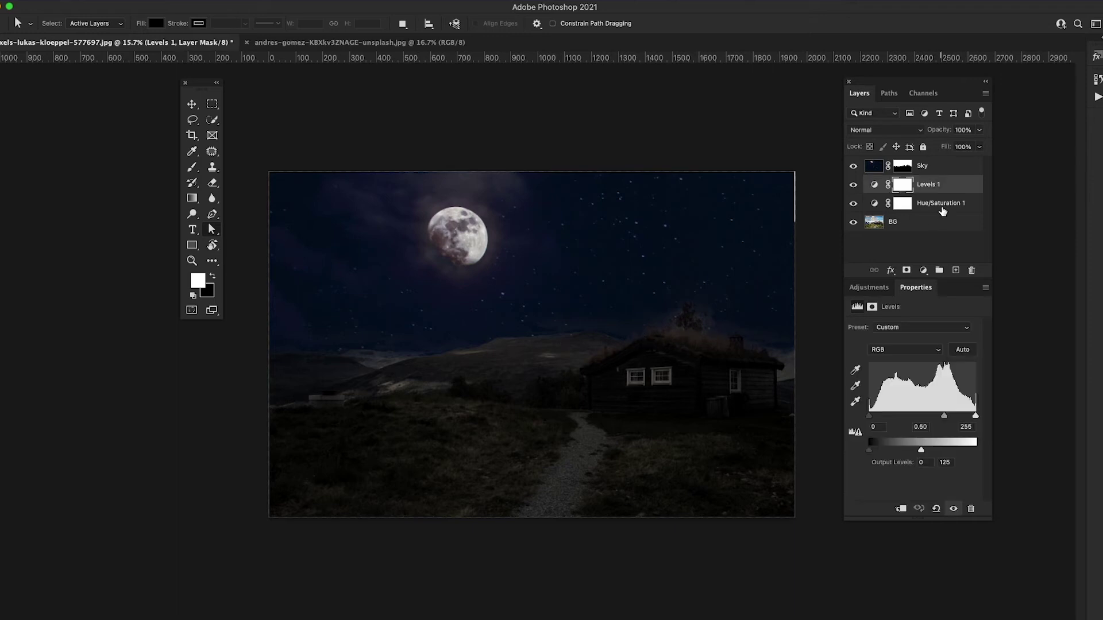
click(924, 251)
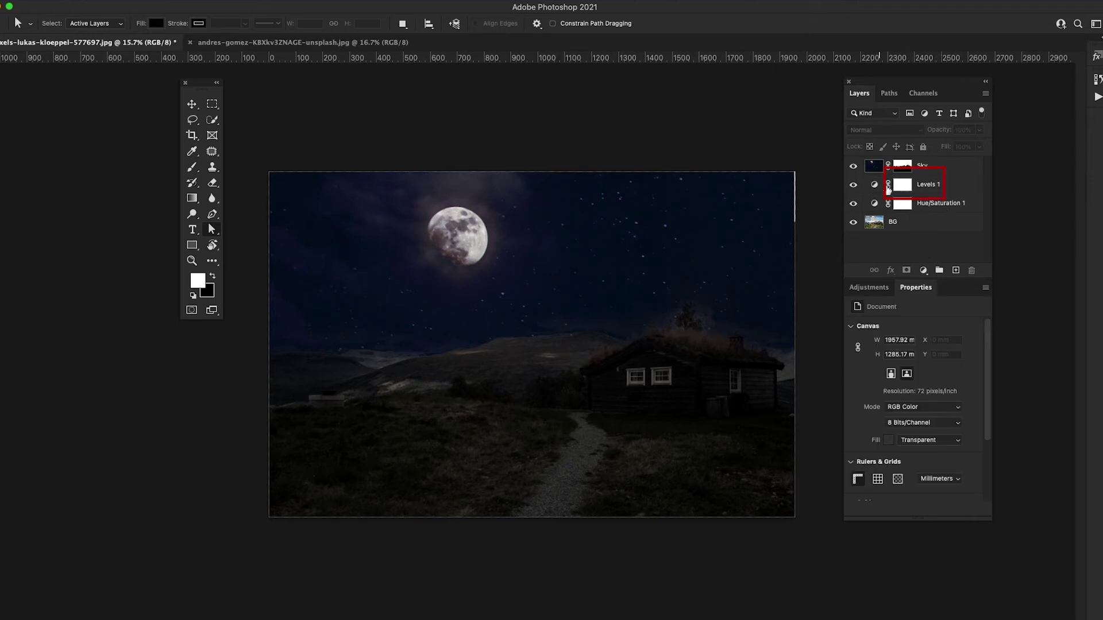
click(906, 190)
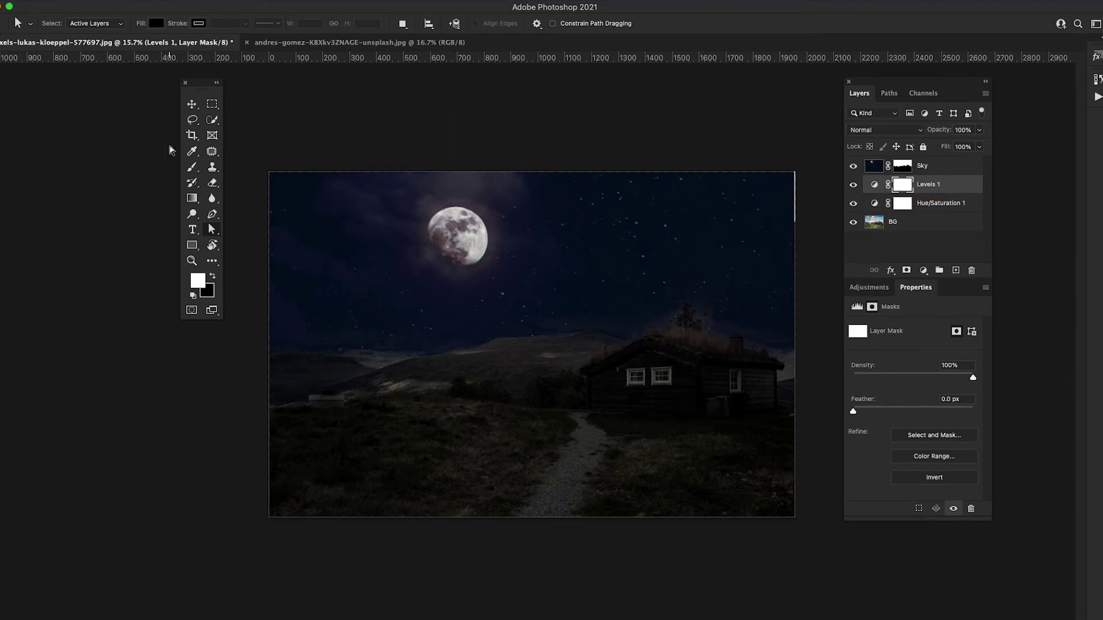
click(192, 168)
click(64, 26)
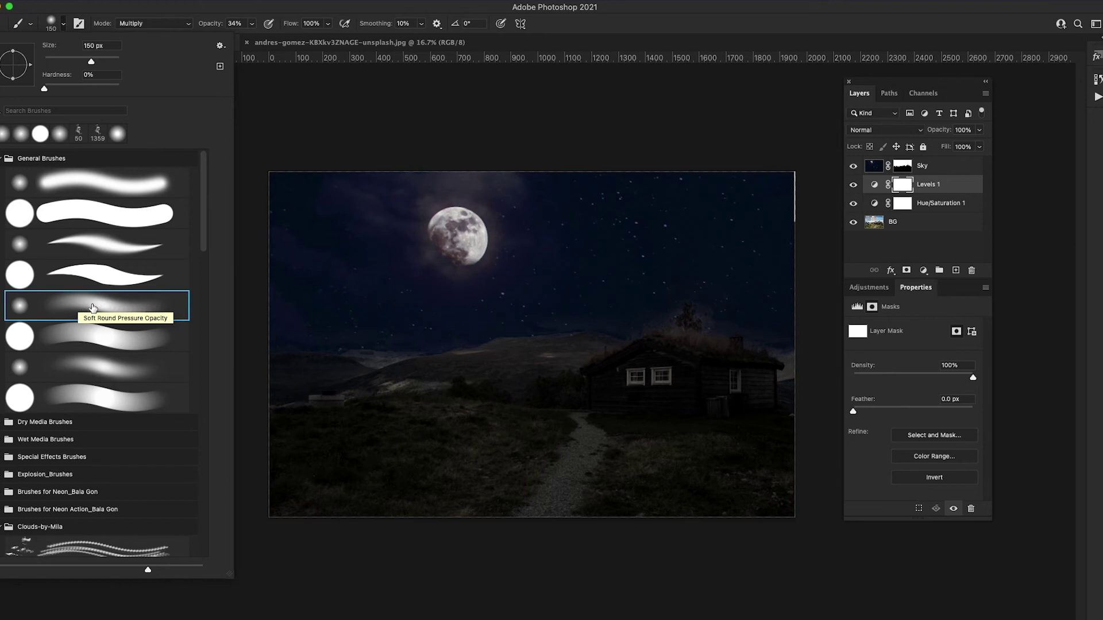
- Set up a Soft Round brush at 50% opacity with white as the foreground colour
click(111, 305)
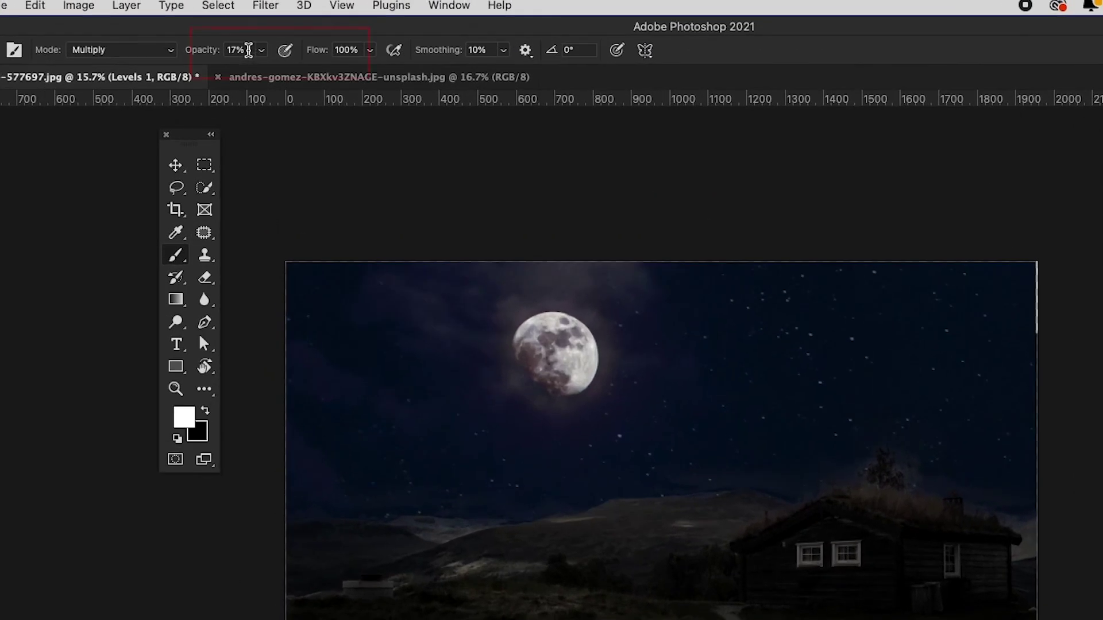
click(248, 50)
text(2)
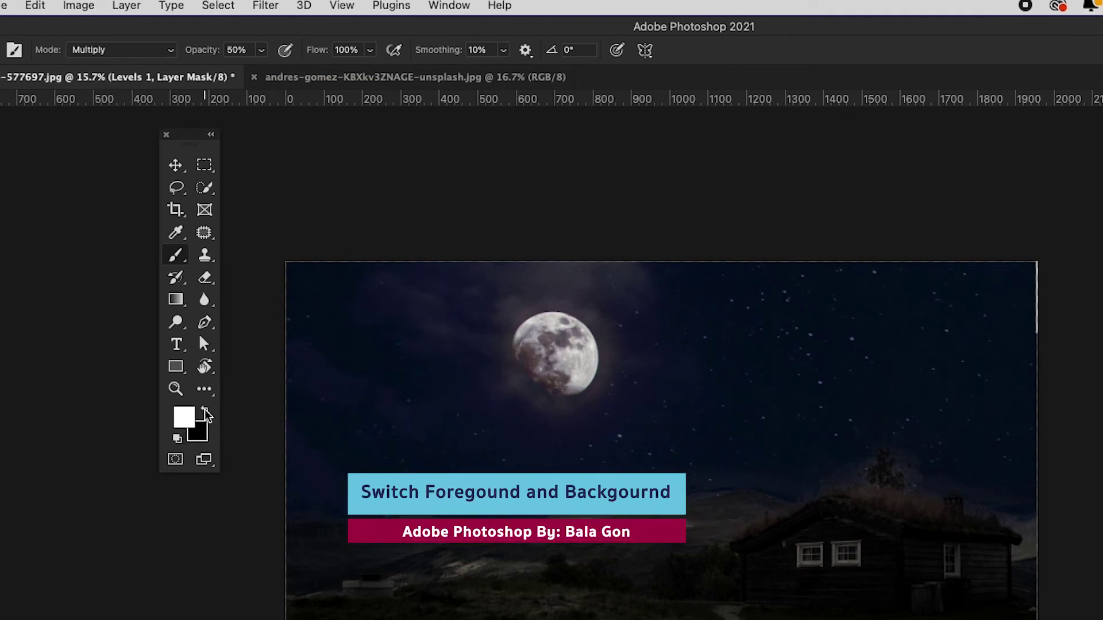
click(205, 412)
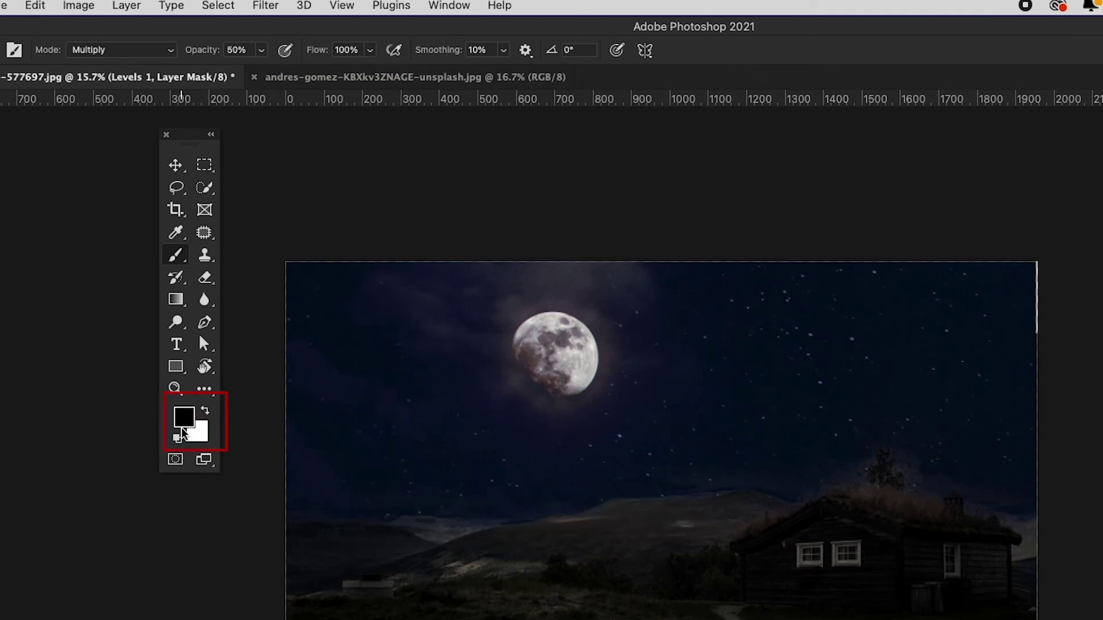
key(x)
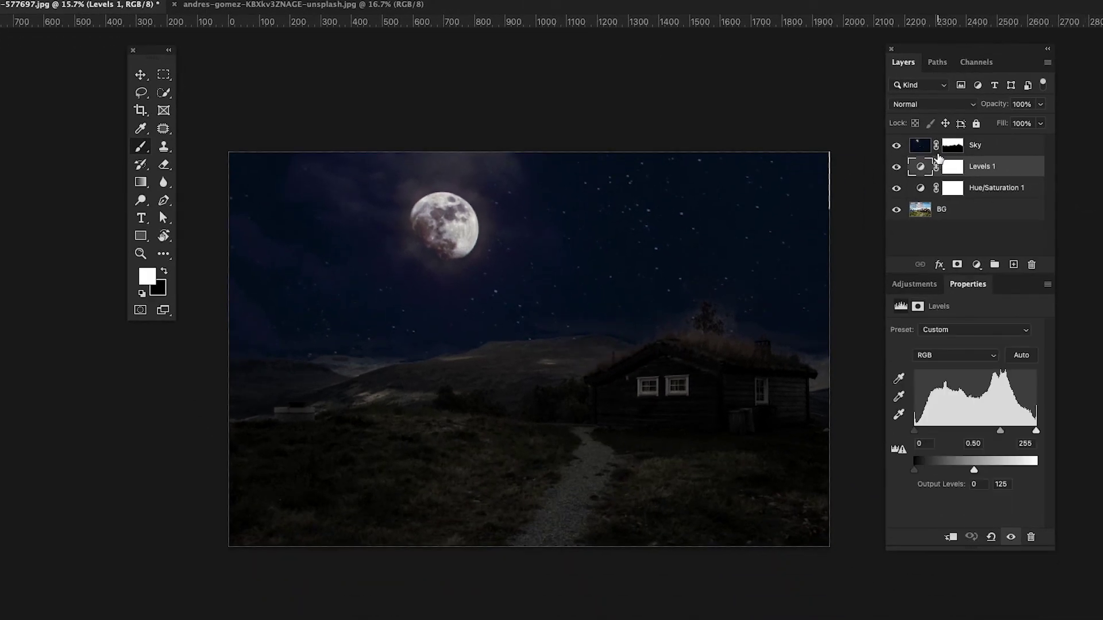
- Paint black on the Levels 1 mask over the hill, cabin roof, grass and gravel path
click(953, 167)
key(x)
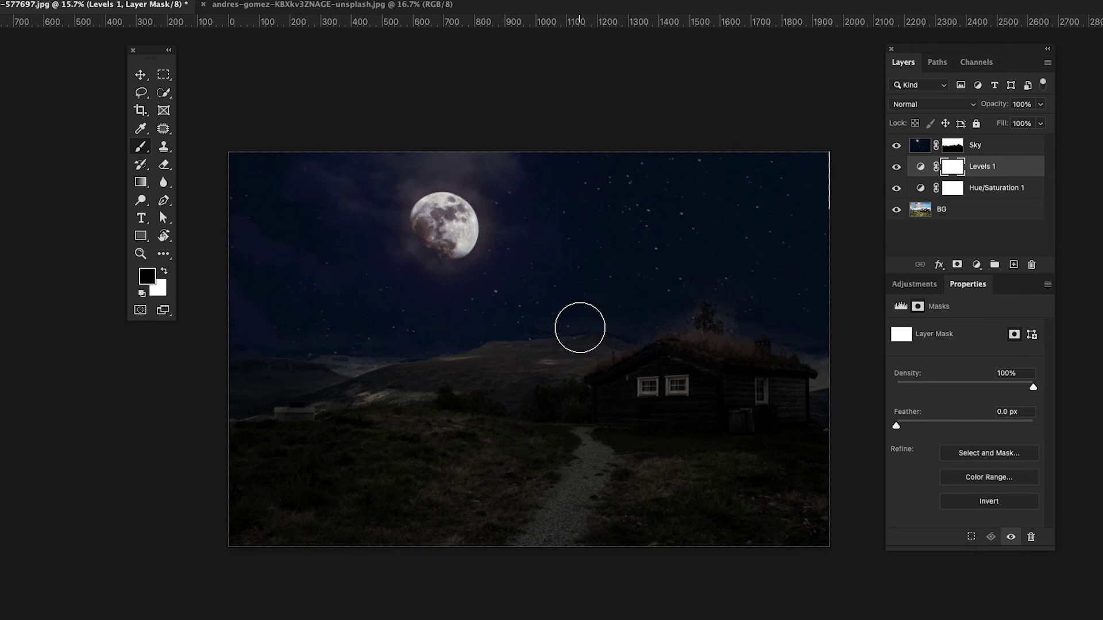
drag(582, 364, 734, 338)
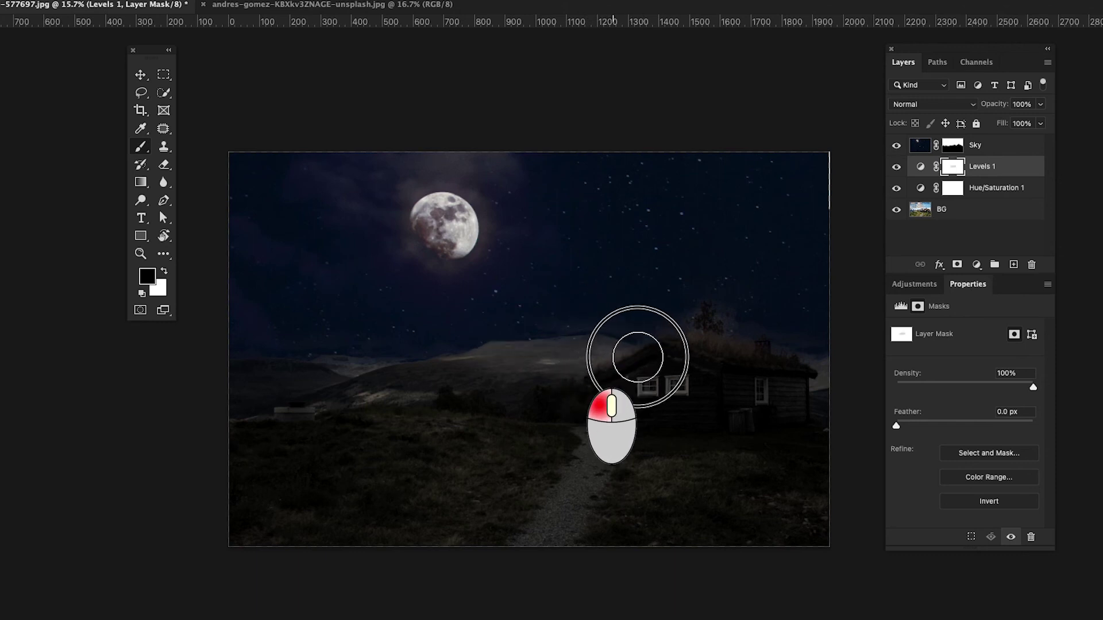
click(692, 352)
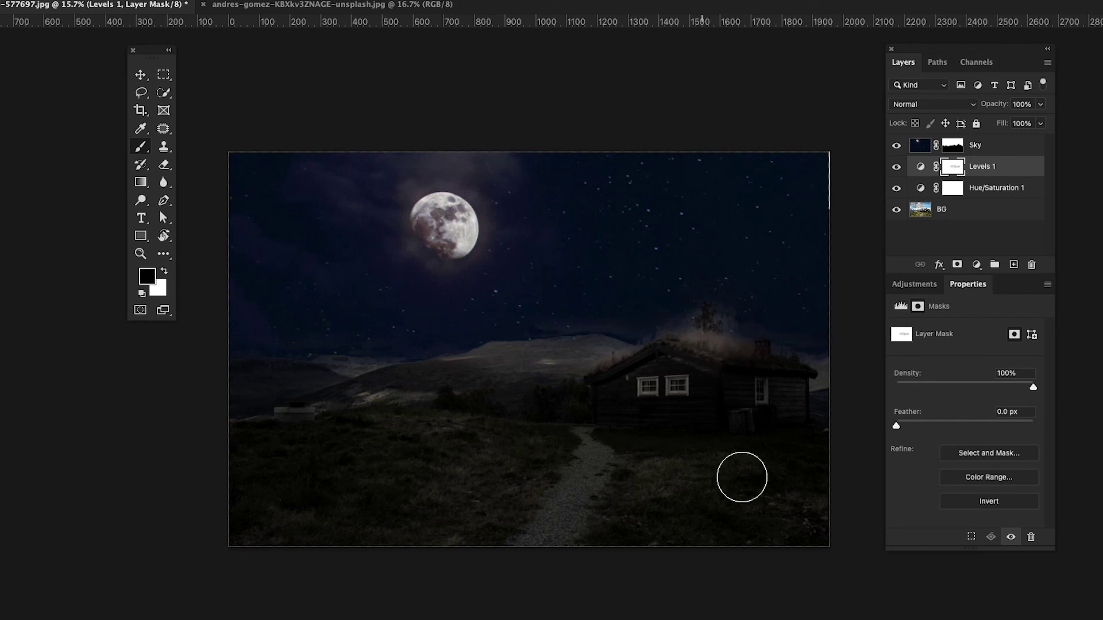
click(718, 480)
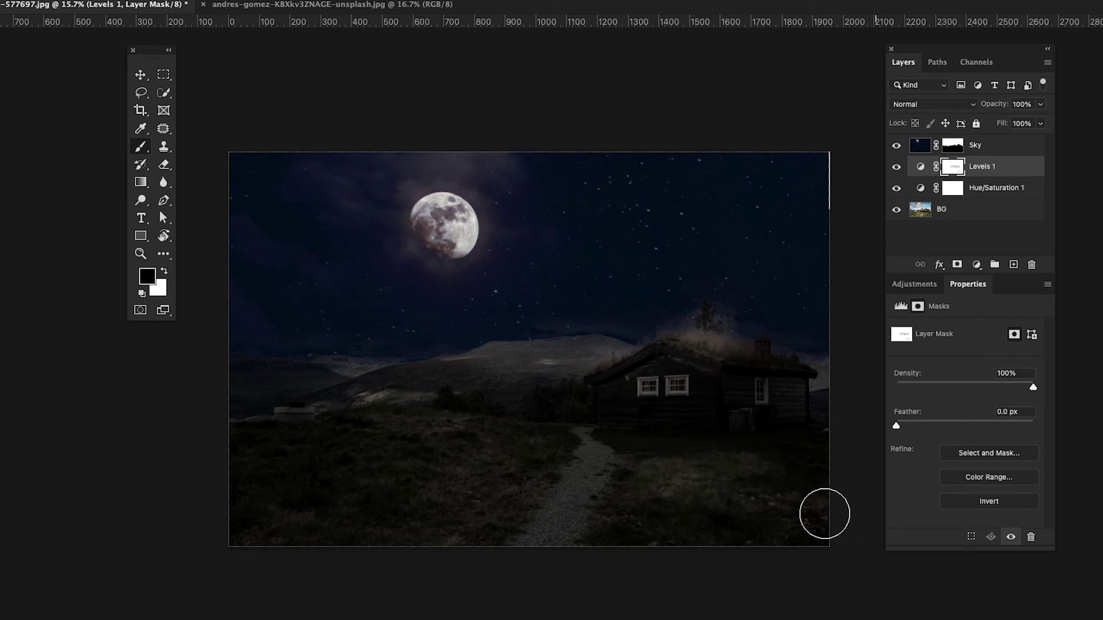
drag(448, 465, 415, 501)
click(467, 436)
drag(590, 452, 566, 534)
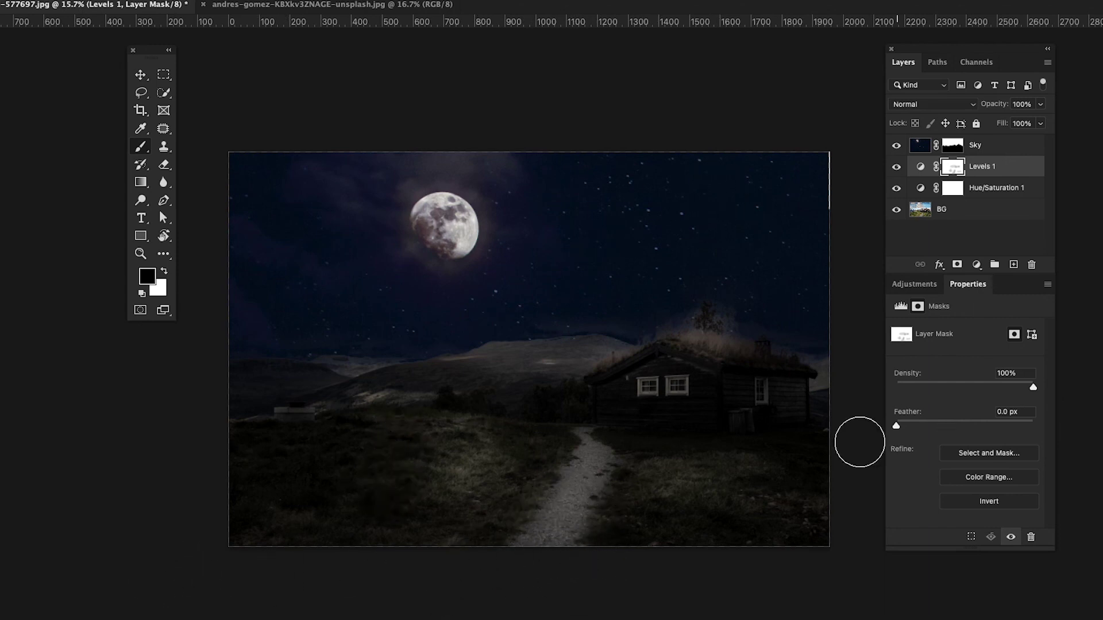
click(920, 146)
key(x)
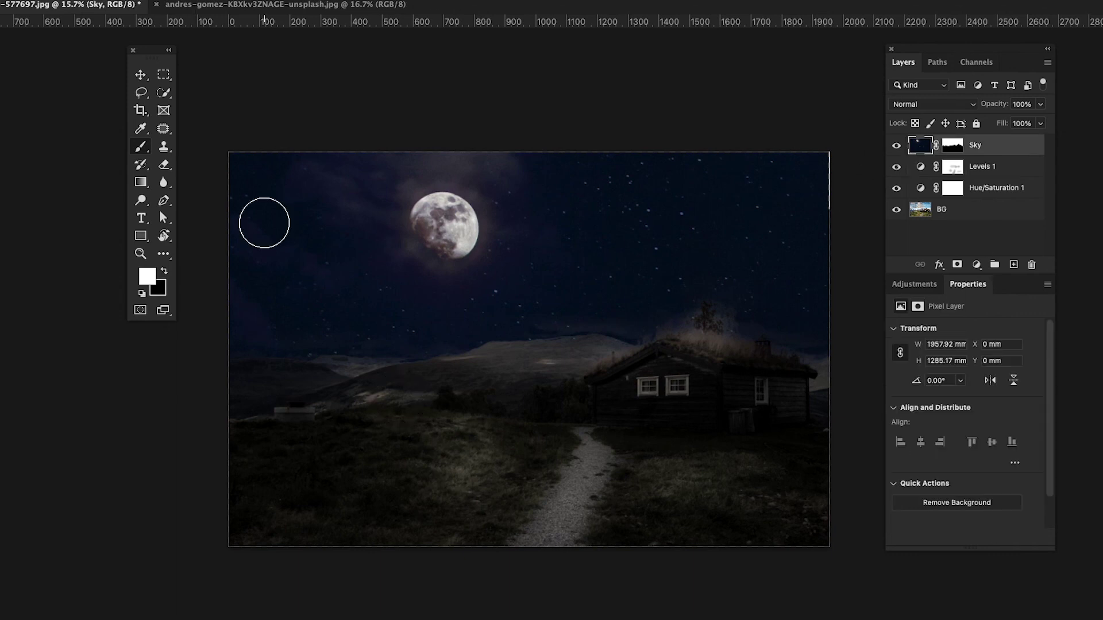